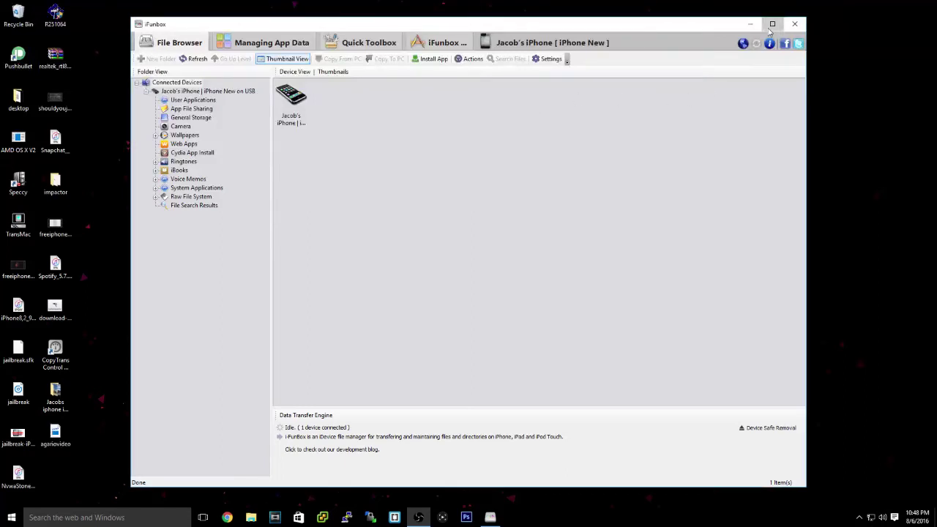
Maximize the iFunbox window, then open and close the iPhone's connection options dropdown
left_click(772, 24)
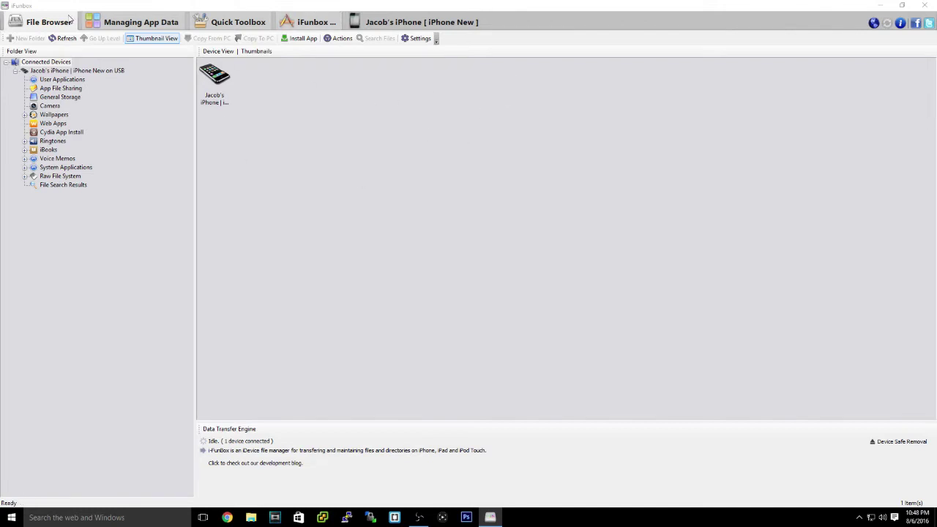
left_click(438, 20)
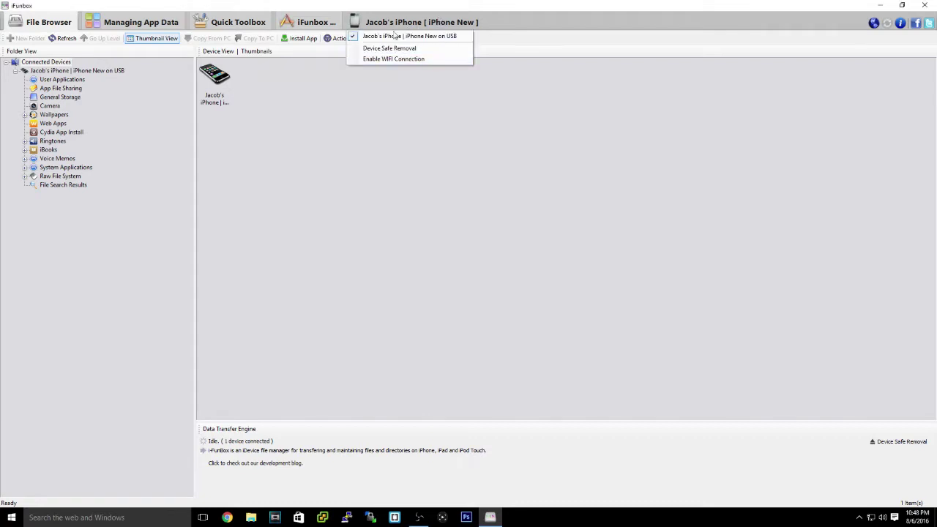
left_click(409, 23)
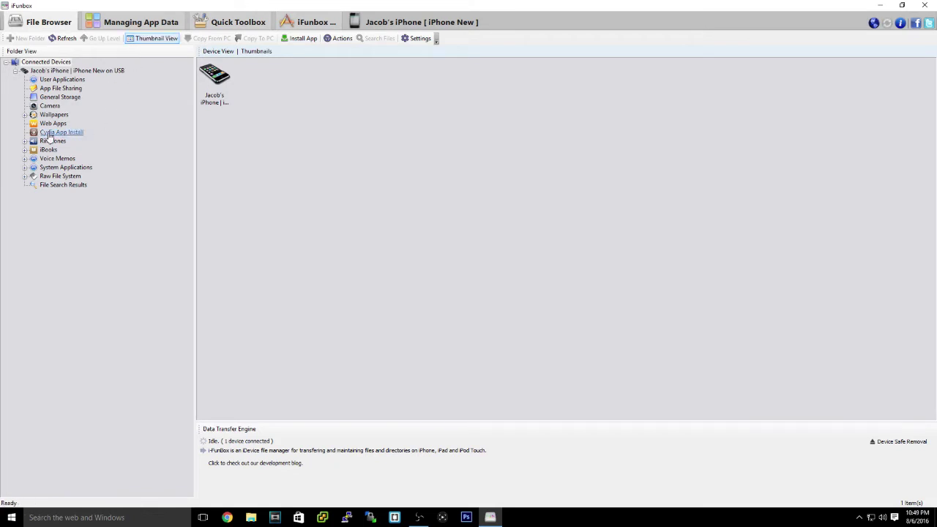
View the iPhone's folders as thumbnails, select the Cydia App Install icons, then switch to Managing App Data
left_click(48, 135)
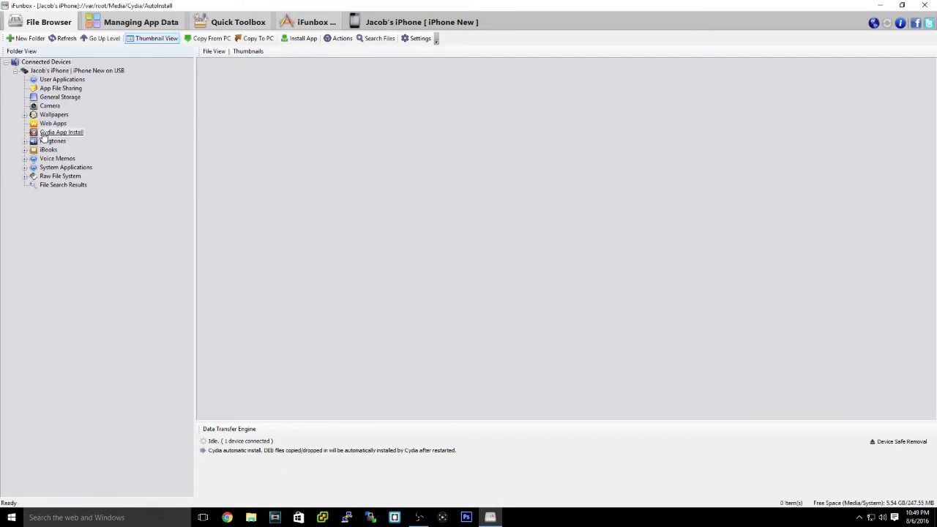
left_click(77, 70)
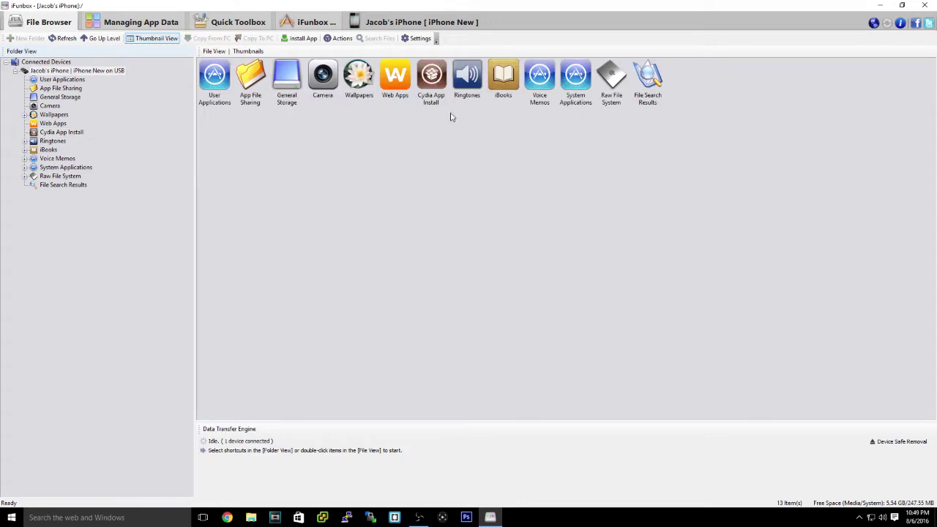
left_click_drag(478, 183, 433, 124)
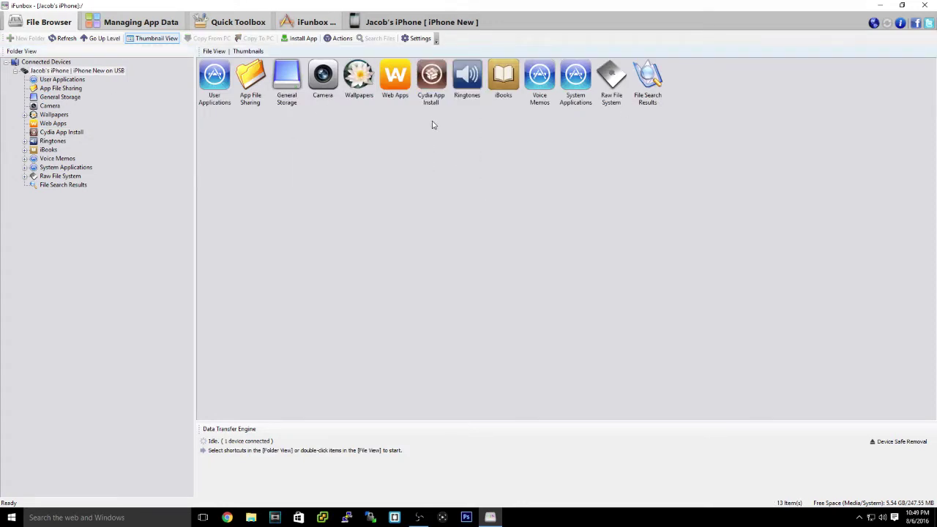
left_click(440, 88)
left_click(413, 174)
left_click_drag(793, 115, 209, 166)
left_click(70, 80)
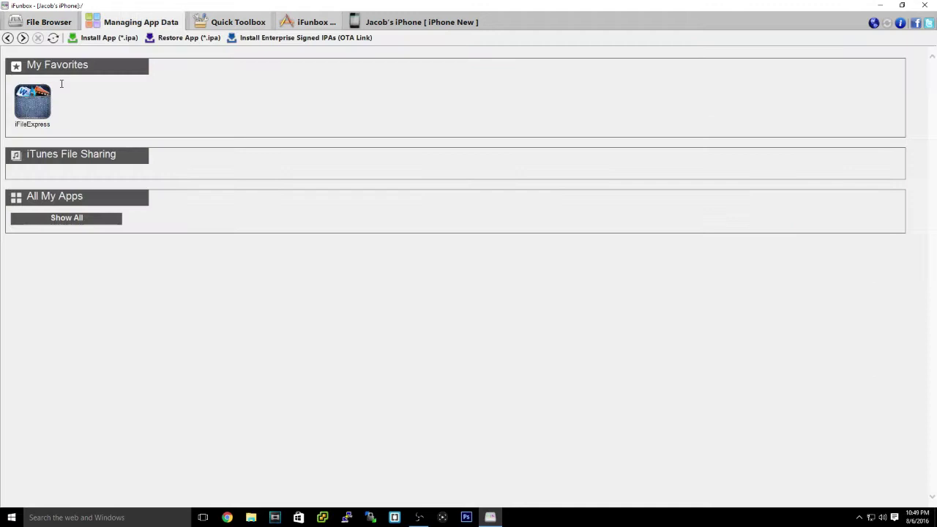
Return to Managing App Data and shrink the iFunbox window to reveal the desktop
left_click(42, 24)
left_click(95, 18)
left_click_drag(183, 6, 189, 33)
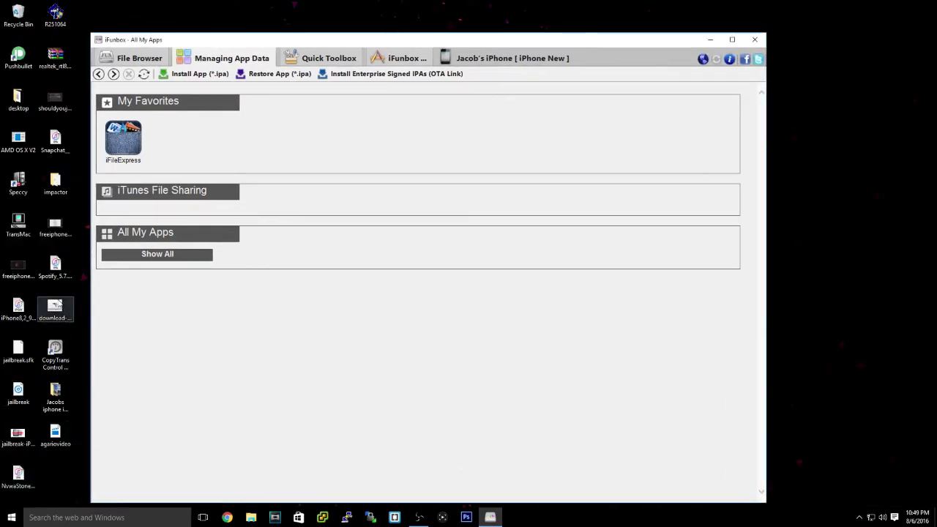
Select the iPhone restore and Spotify files on the desktop, then start Install App (*.ipa)
left_click(23, 306)
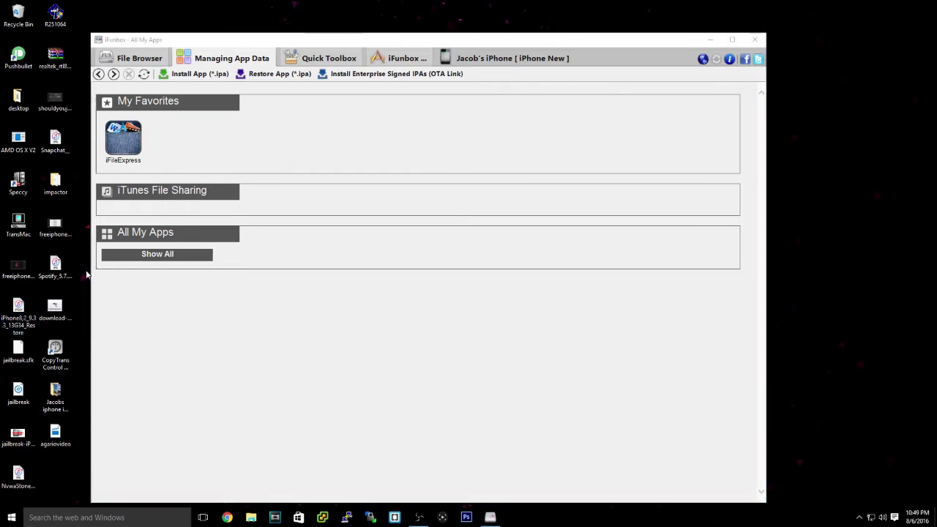
left_click(59, 272)
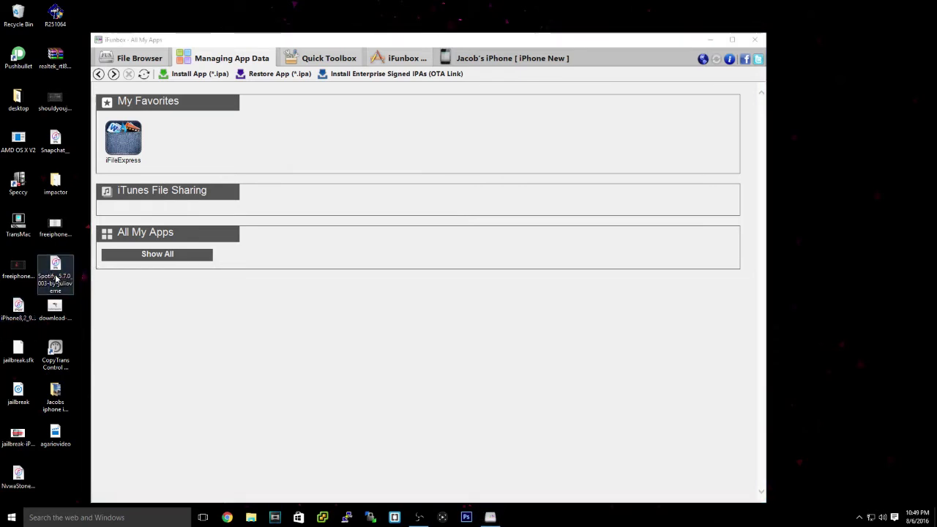
left_click(198, 75)
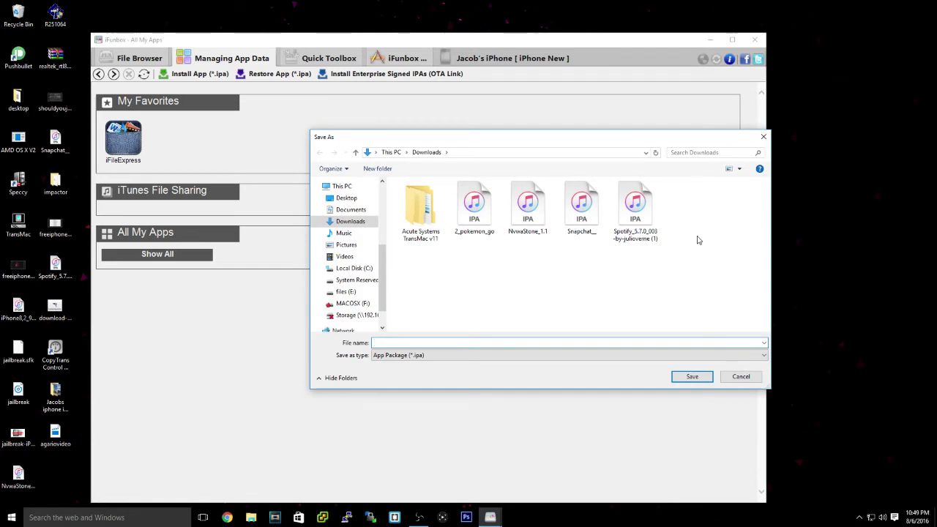
Install Spotify_5.7.0_003-by-julioverne (1).ipa from the Downloads folder onto the iPhone
double_click(643, 213)
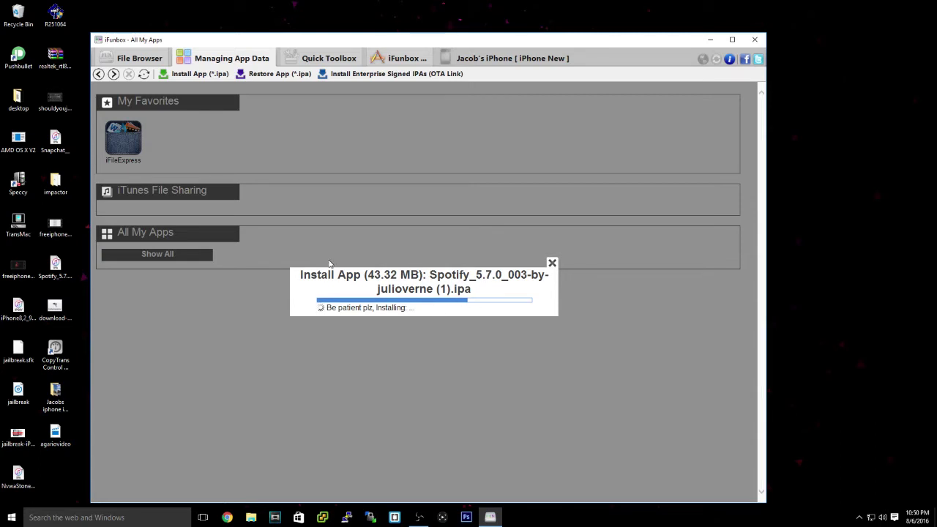
Maximize the iFunbox window and close the Spotify Install App progress dialog
left_click(732, 40)
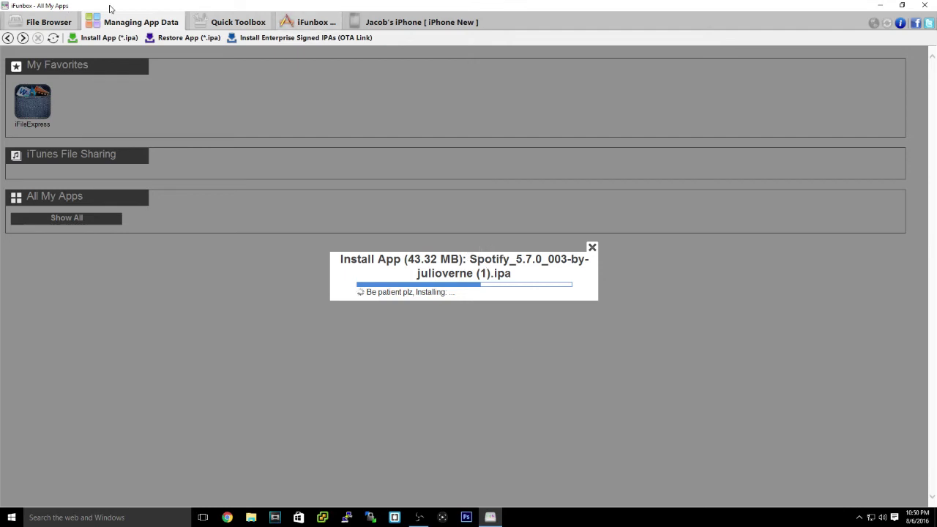
left_click(593, 248)
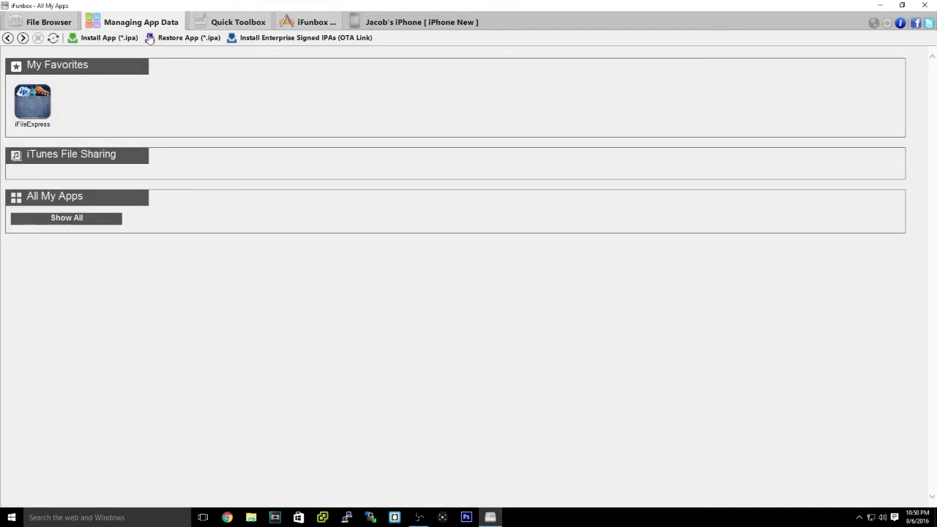
In the iFunbox App Store, advance the featured banner eleven times until Facebook Pages Manager leads
left_click(308, 22)
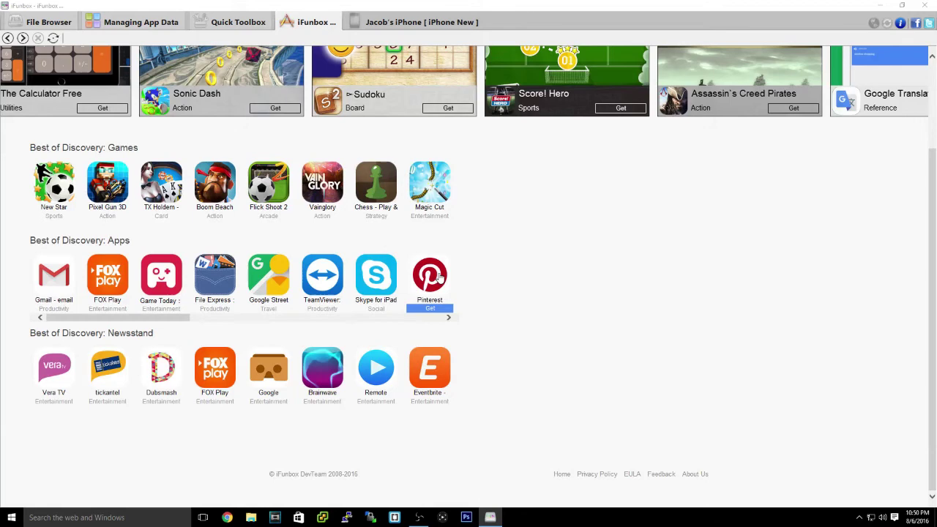
scroll(559, 226, "up", 3)
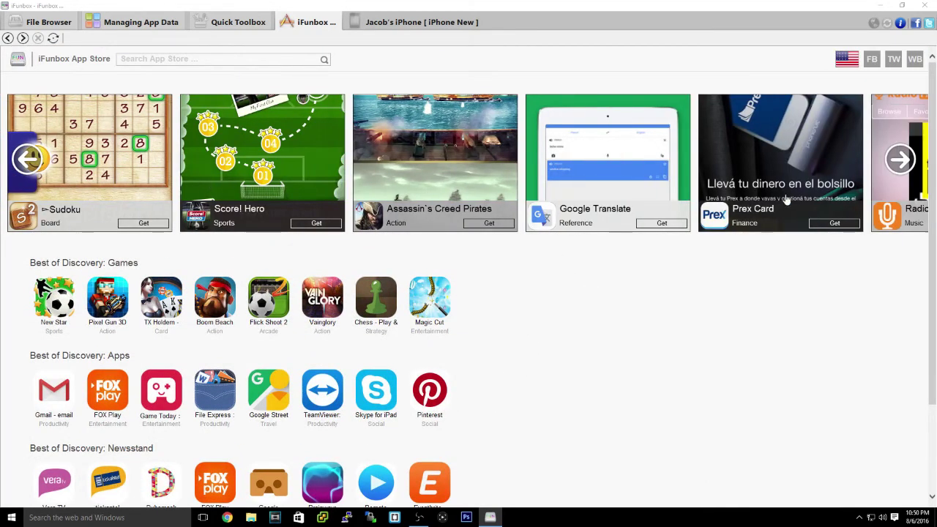
left_click(899, 160)
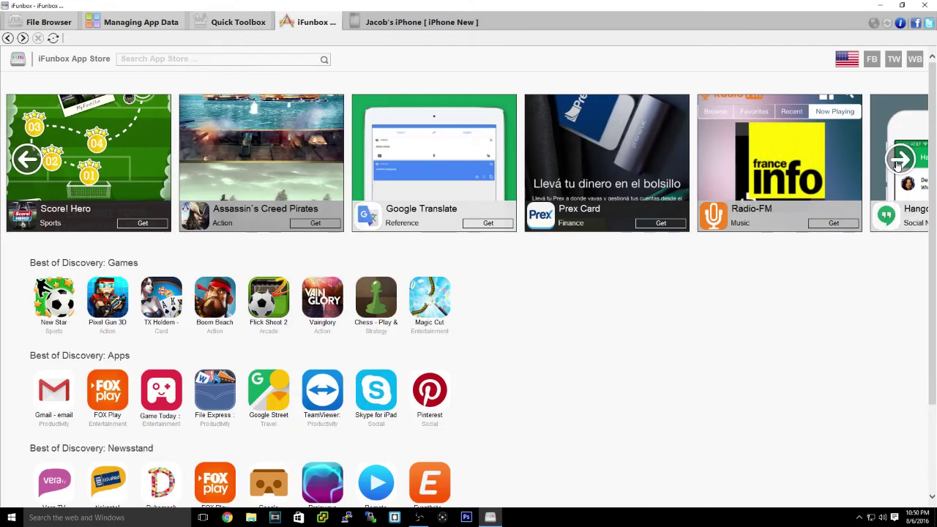
left_click(899, 160)
left_click(899, 160)
left_click(899, 160)
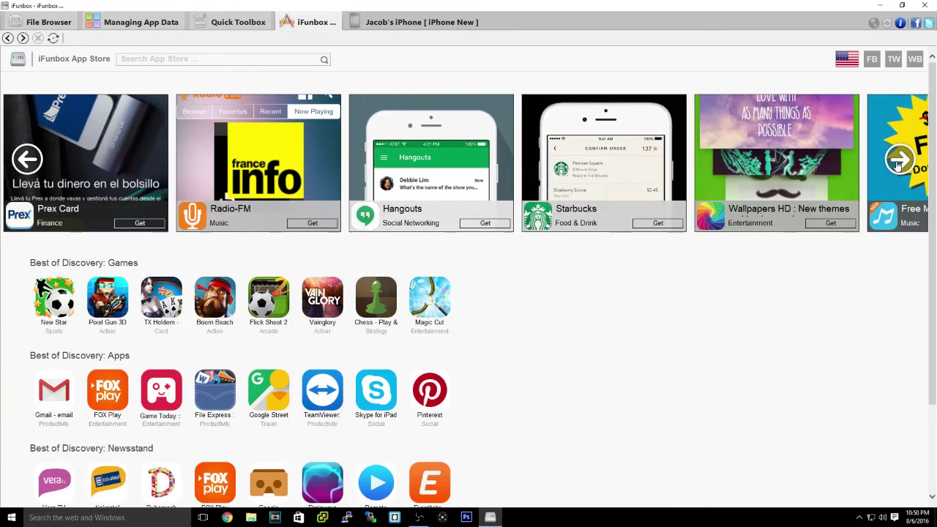
left_click(899, 159)
left_click(899, 160)
left_click(899, 160)
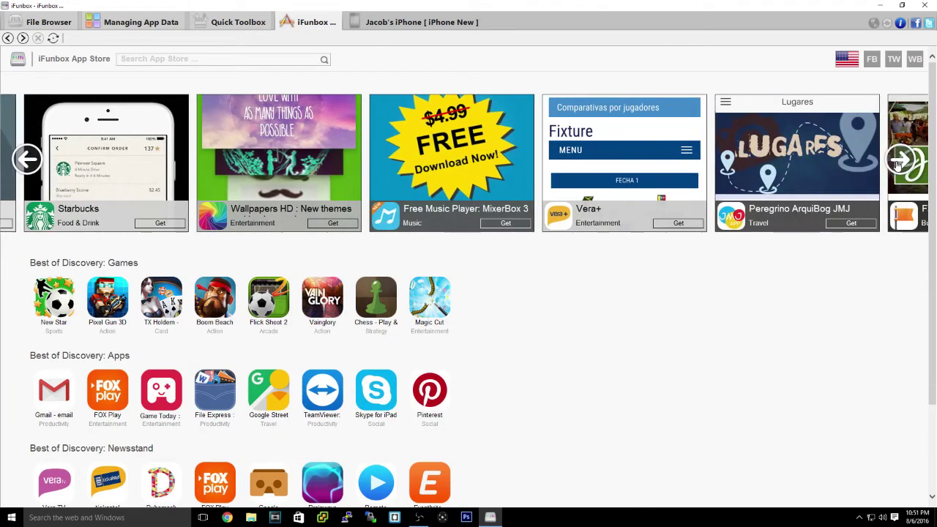
left_click(899, 159)
left_click(899, 160)
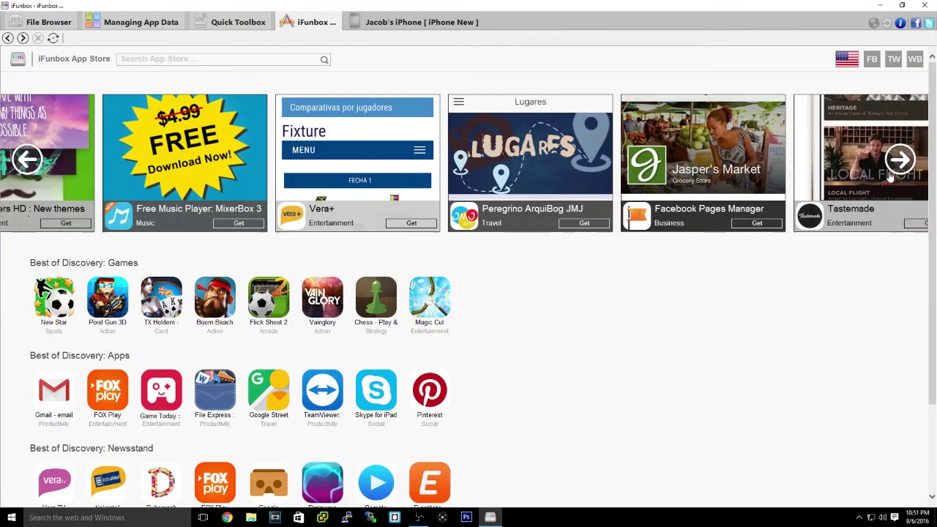
left_click(899, 160)
left_click(900, 160)
scroll(506, 356, "down", 3)
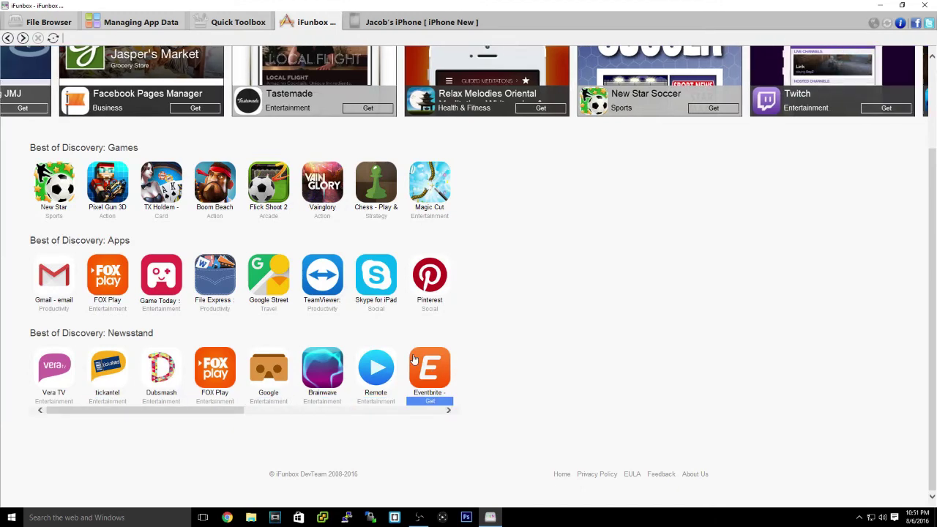
scroll(699, 212, "up", 3)
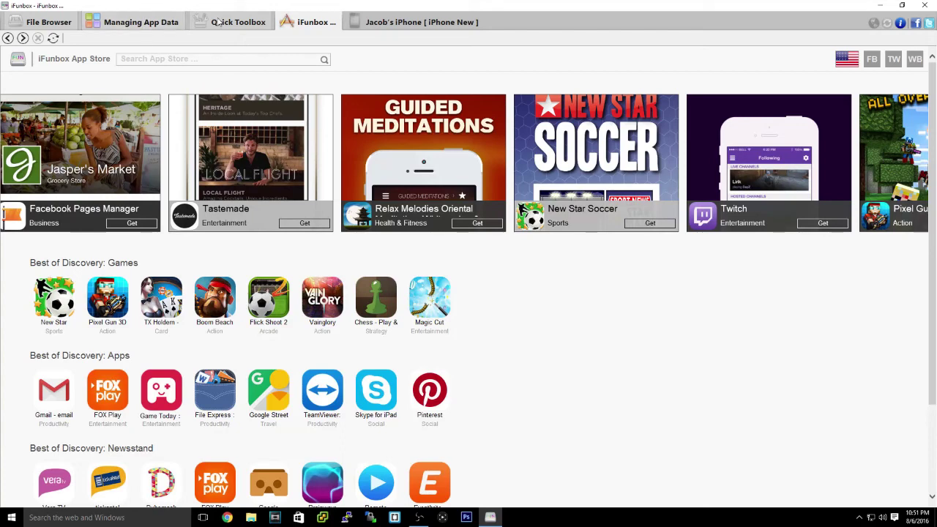
Visit Managing App Data and the File Browser's User Applications, then show the Quick Toolbox
left_click(98, 24)
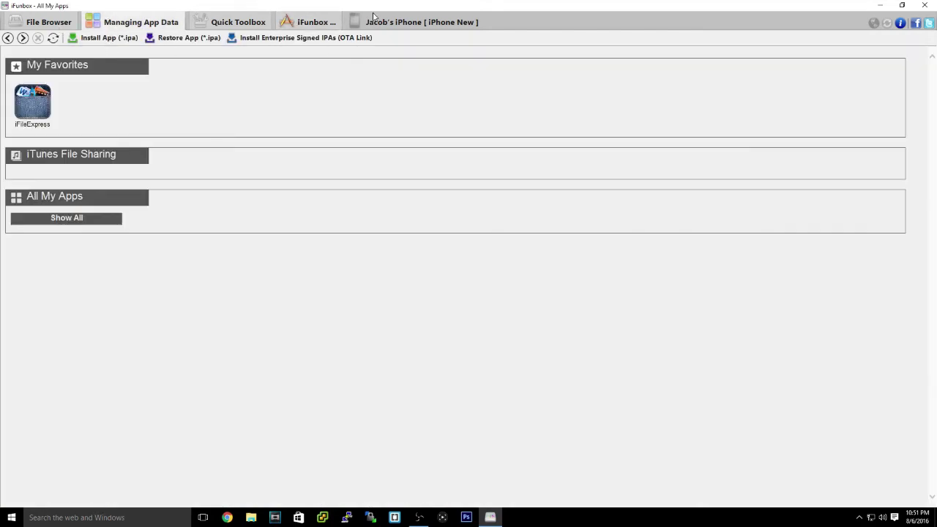
left_click(48, 22)
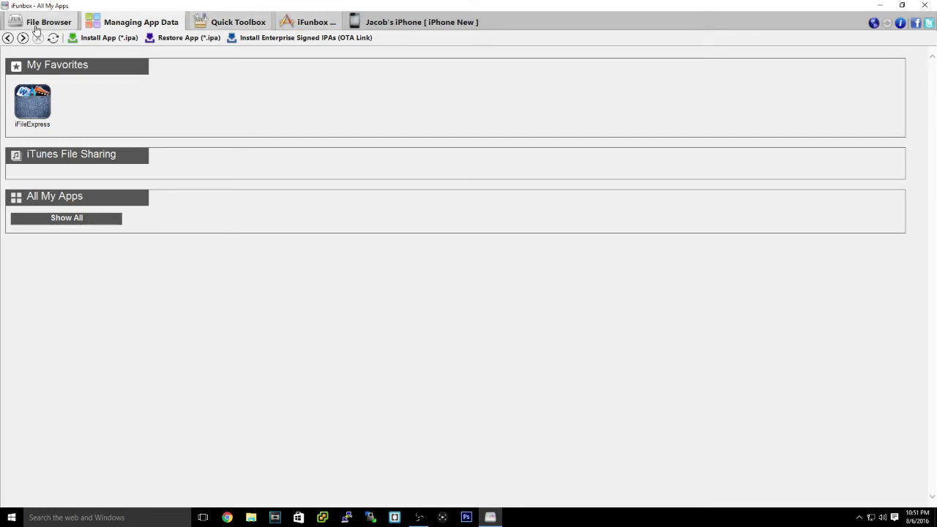
double_click(210, 81)
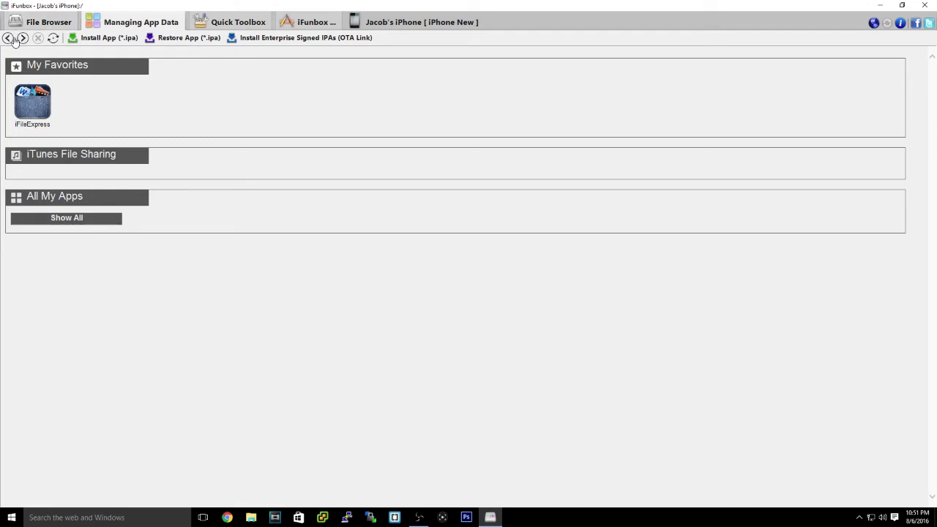
left_click(216, 23)
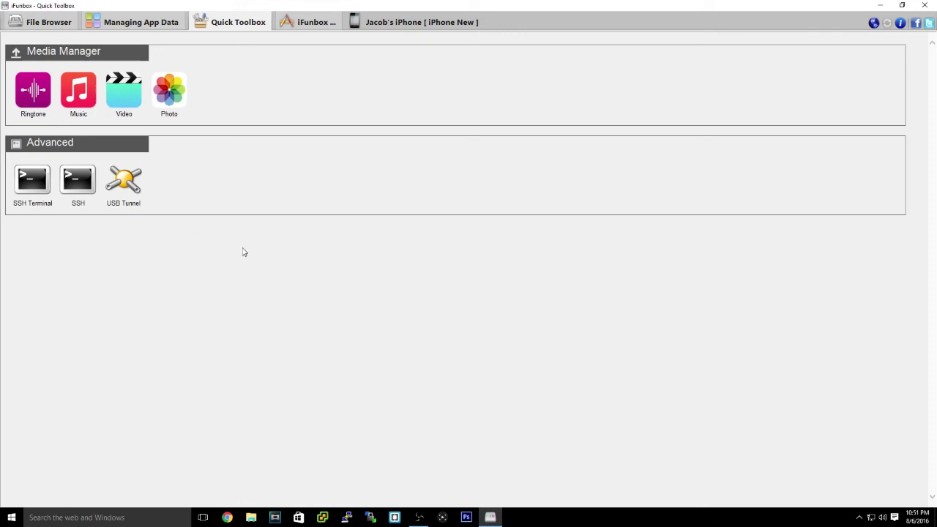
left_click(33, 182)
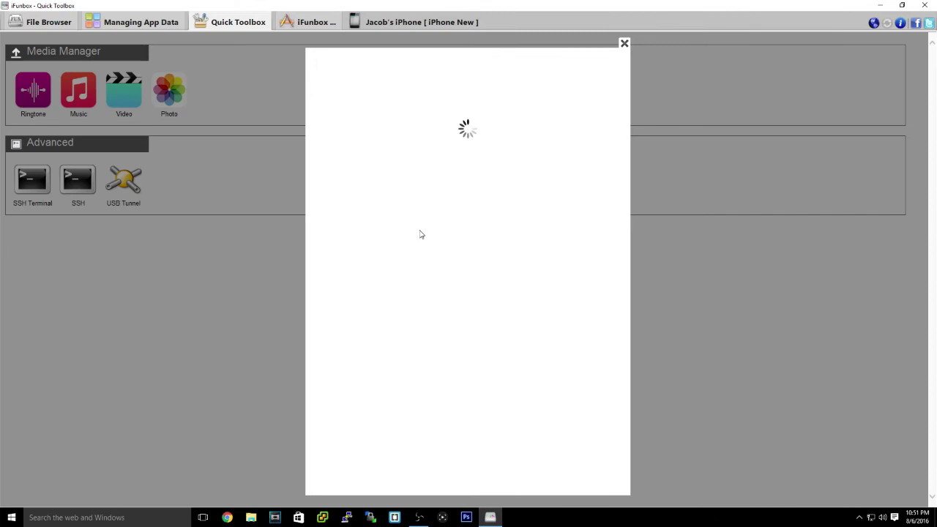
left_click(625, 44)
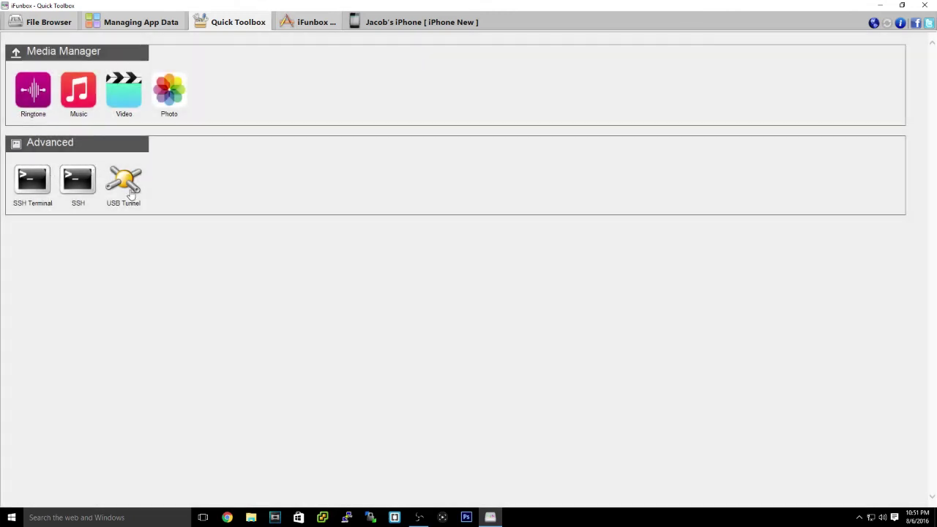
left_click(128, 187)
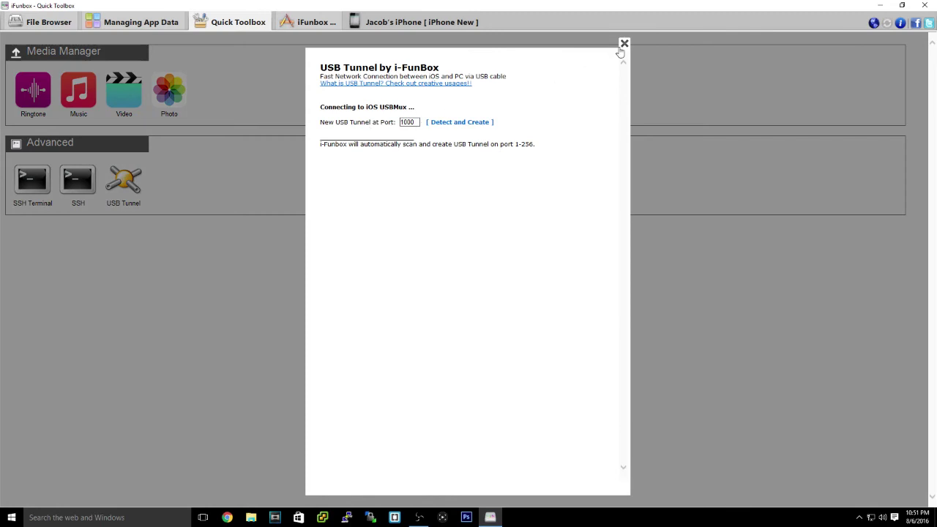
left_click(625, 43)
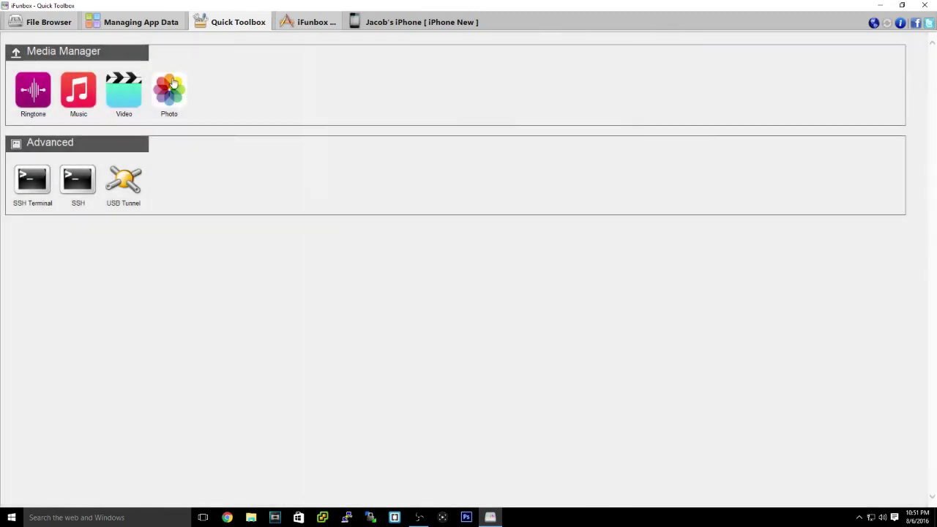
left_click(170, 86)
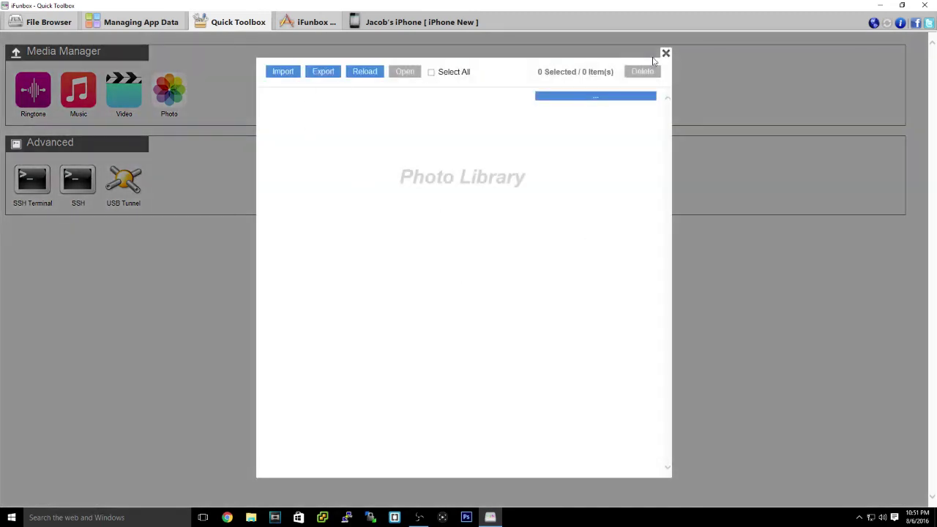
left_click(666, 54)
left_click(128, 93)
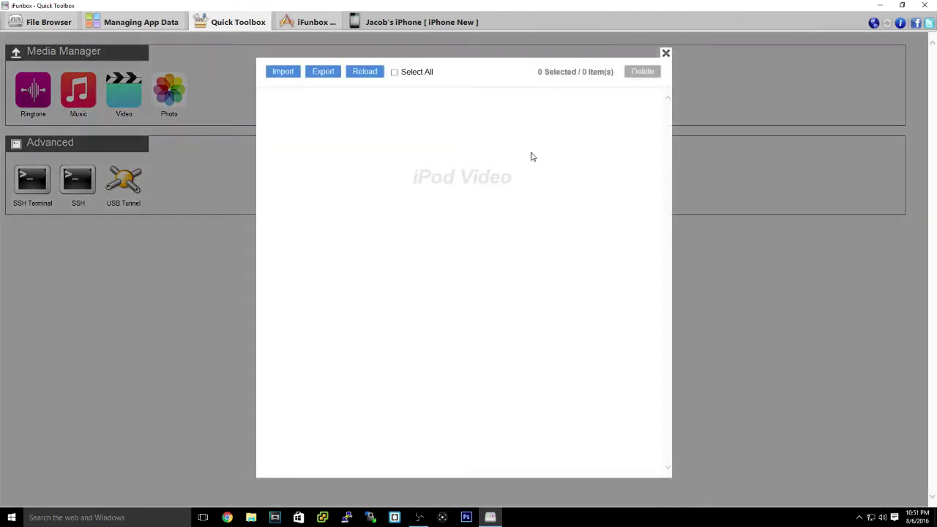
left_click(666, 52)
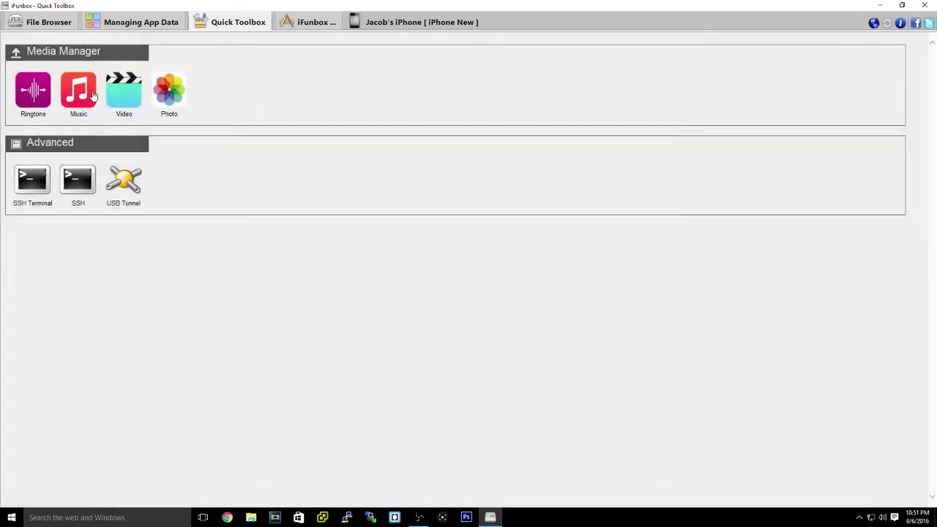
left_click(92, 95)
left_click(666, 53)
left_click(44, 91)
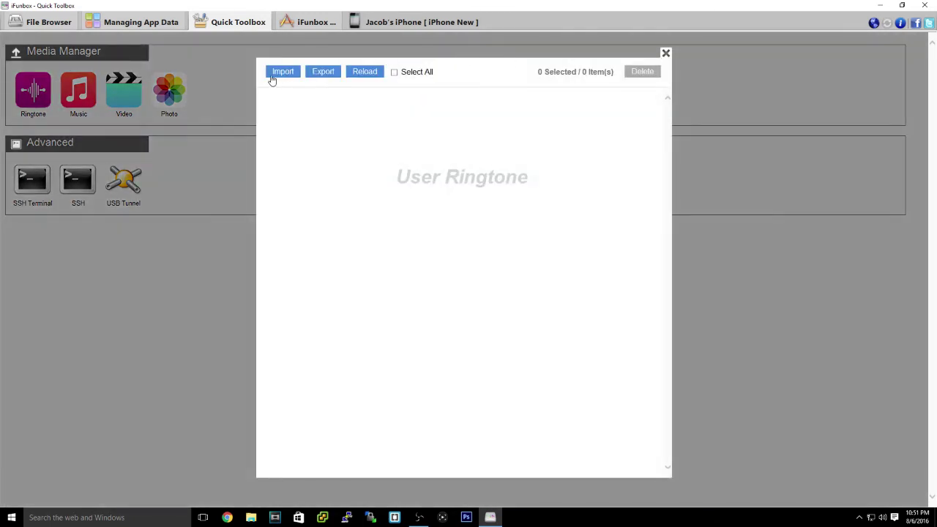
left_click(666, 54)
left_click(86, 101)
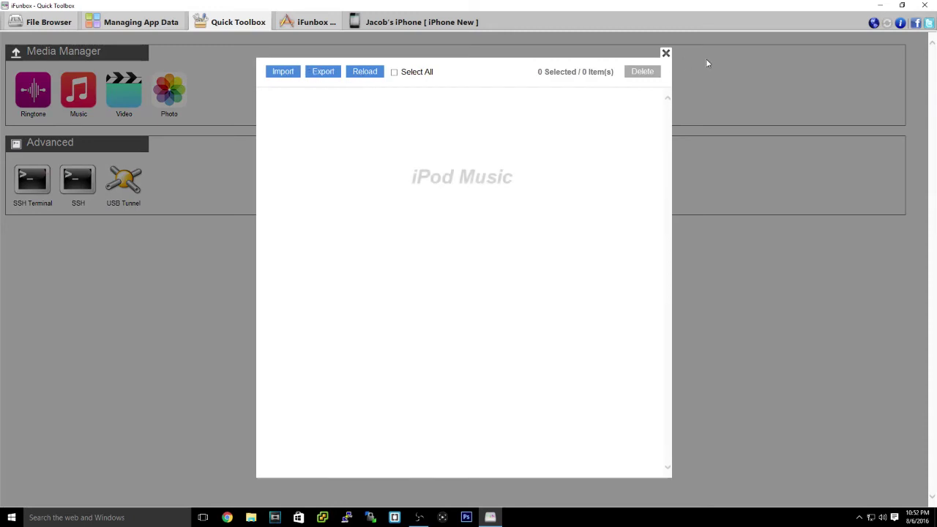
left_click(666, 54)
left_click(124, 97)
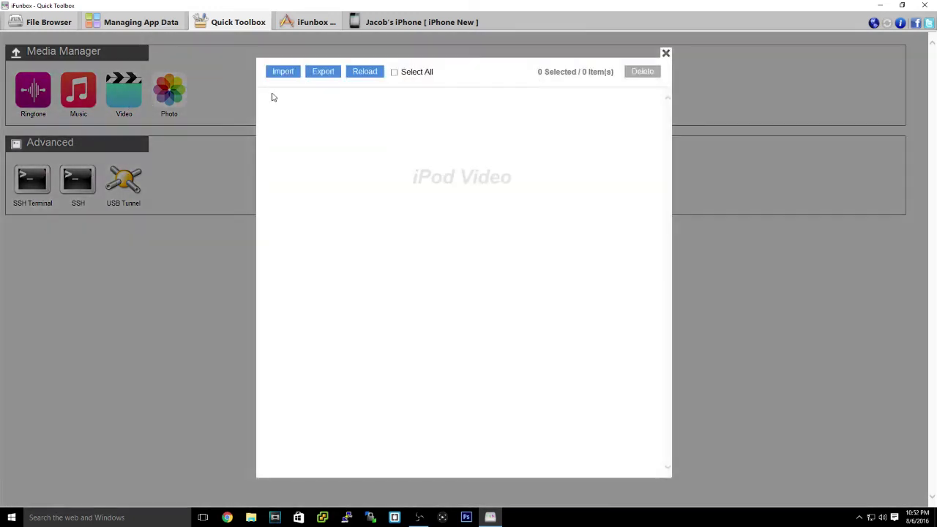
left_click(666, 53)
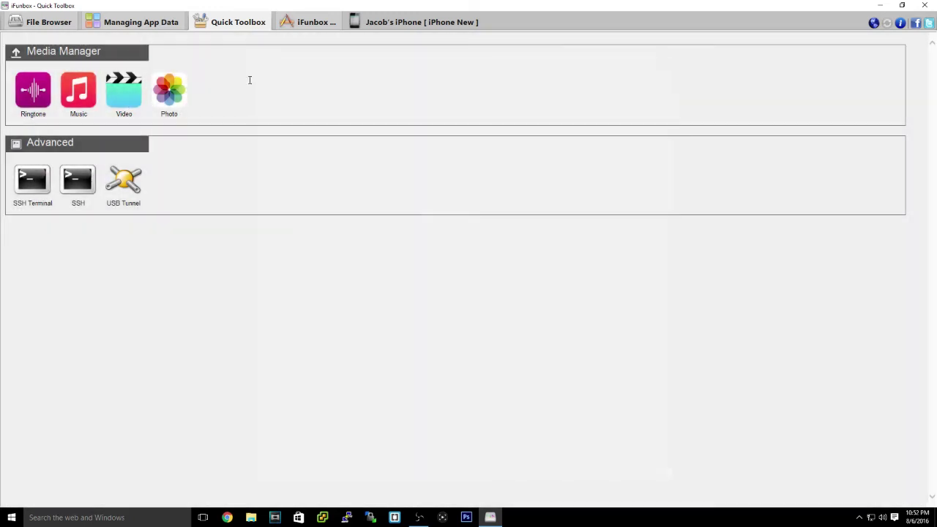
left_click(167, 103)
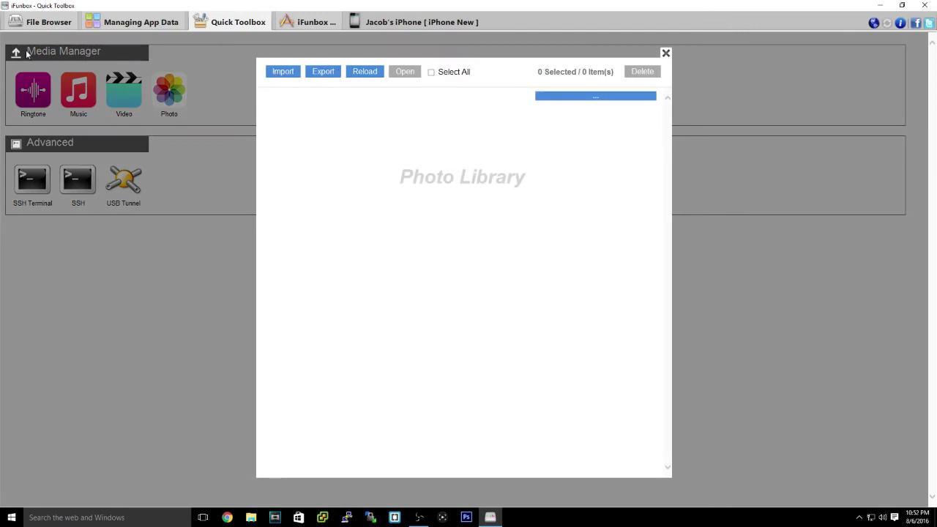
left_click(666, 54)
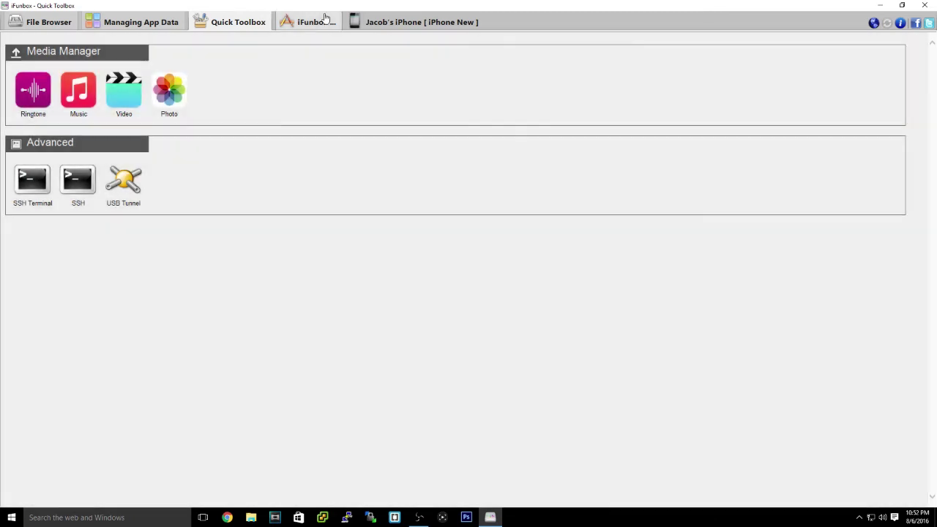
left_click(185, 98)
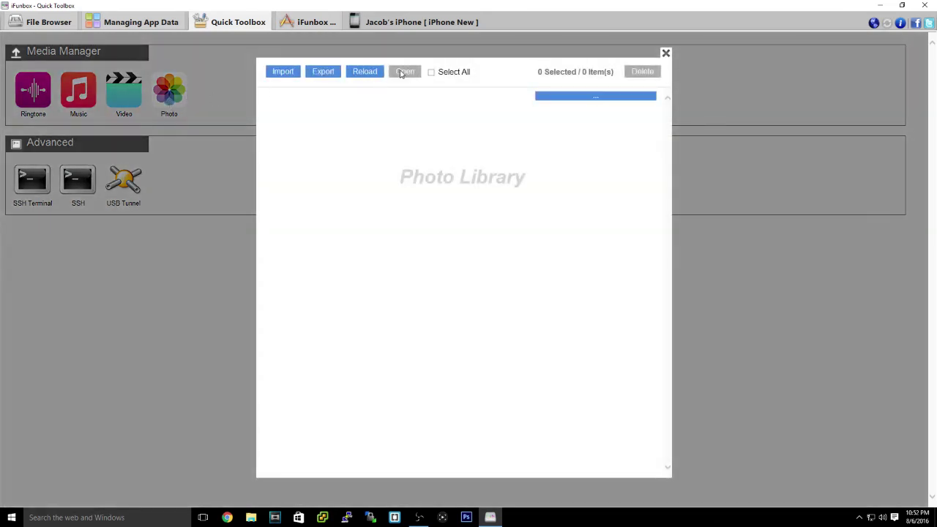
left_click(667, 53)
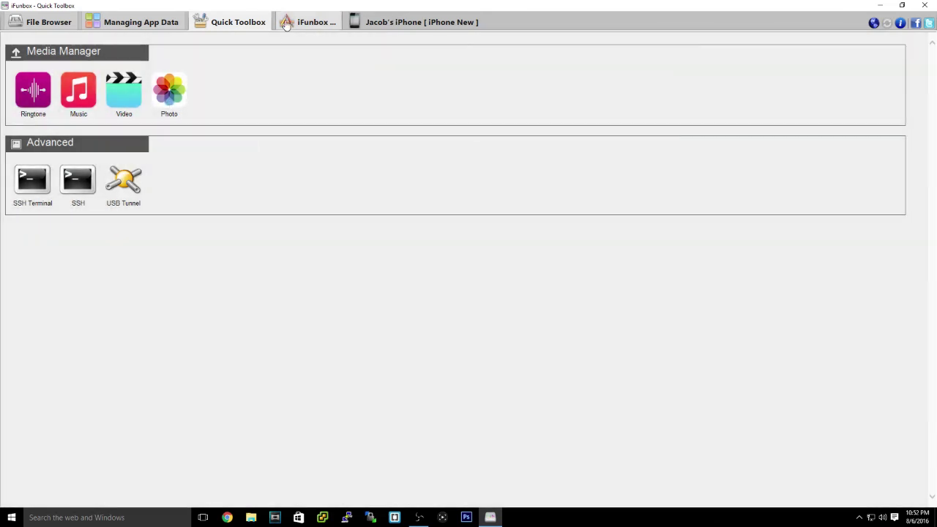
Open the iFunbox App Store page and scroll down and back up through it
left_click(285, 23)
scroll(696, 192, "down", 3)
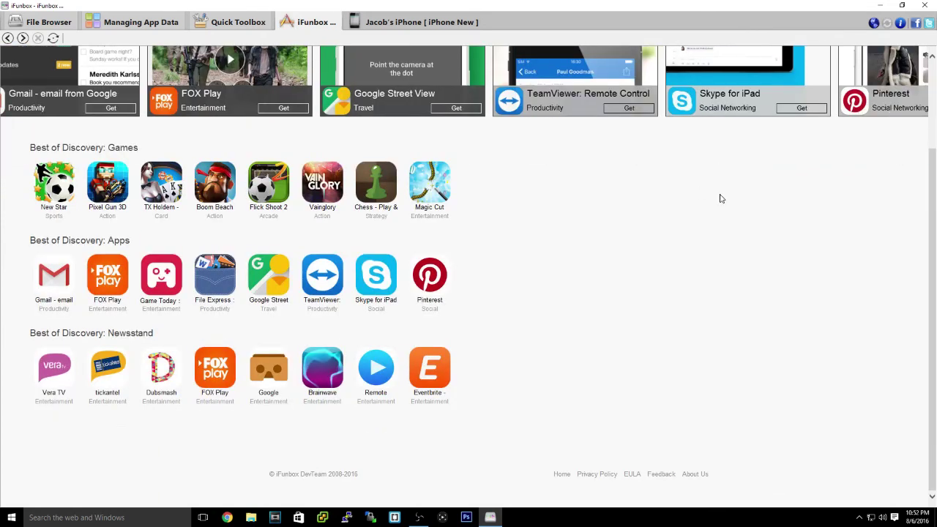
scroll(622, 468, "up", 3)
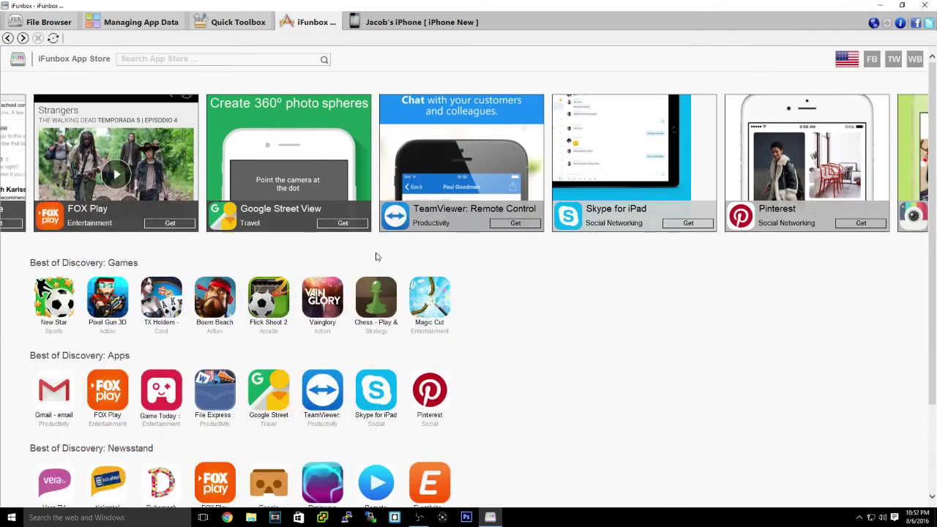
Back in the File Browser, select all 13 folder thumbnails, then clear the selection
left_click(48, 22)
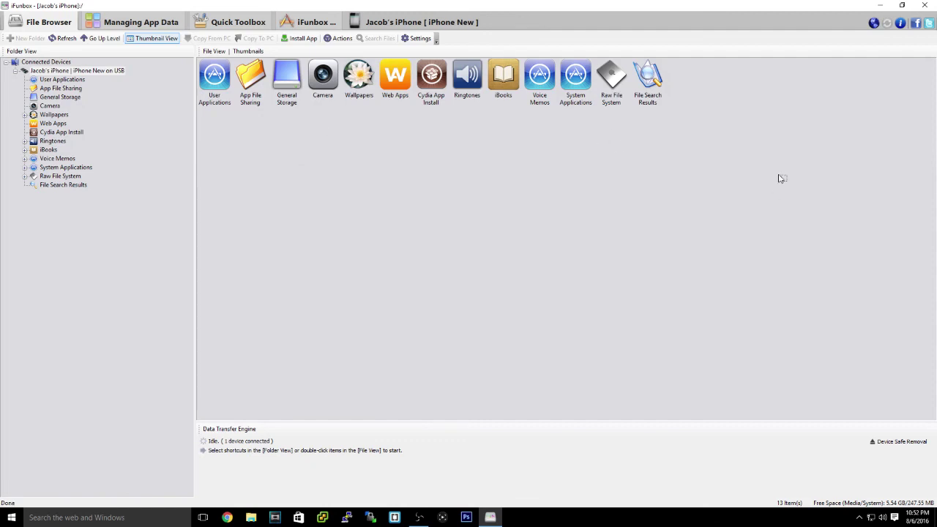
left_click_drag(787, 182, 199, 78)
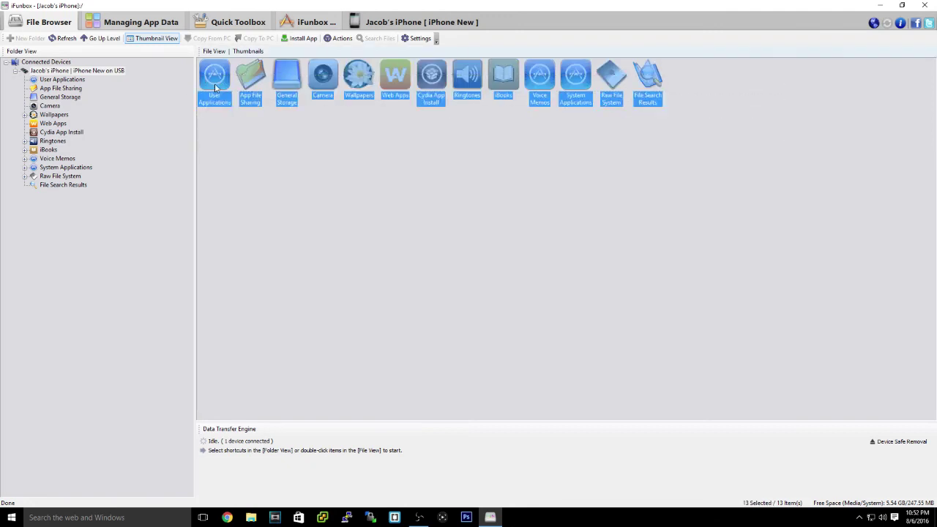
left_click(246, 109)
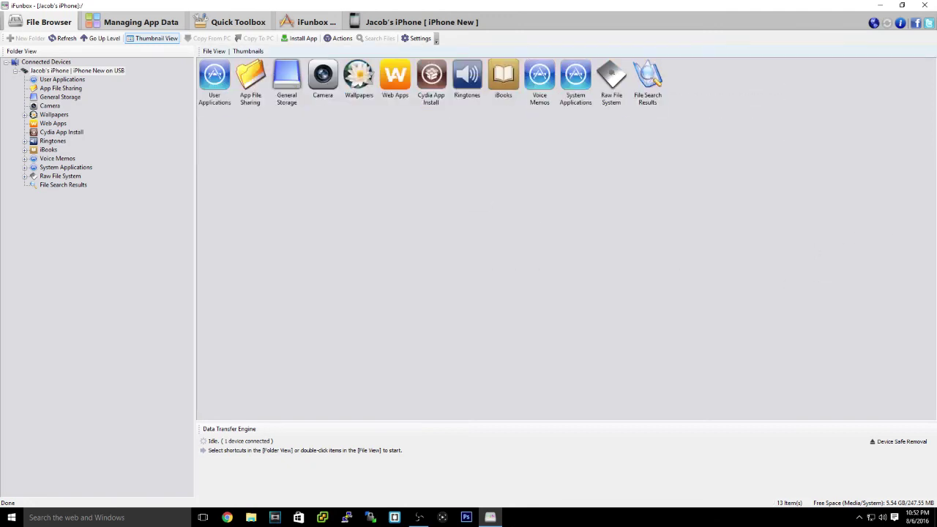